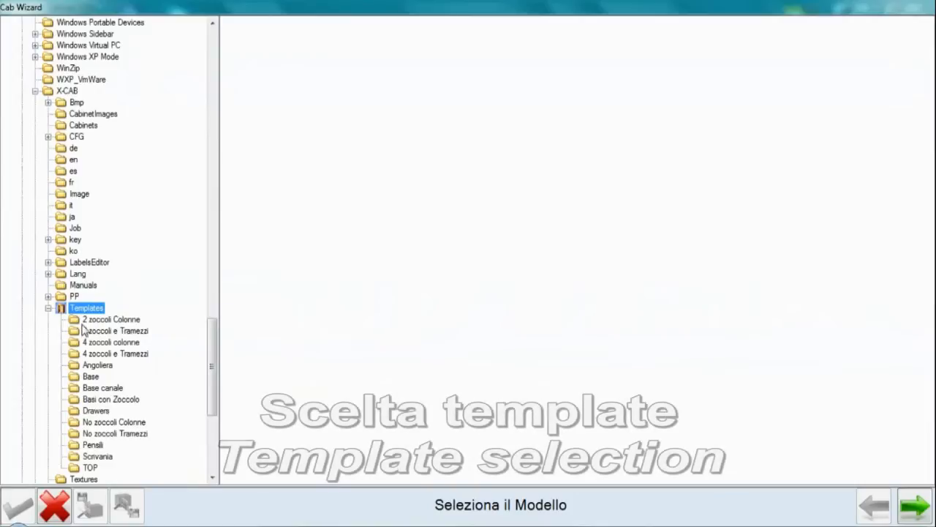
# Step: Browse the cabinet template folders and load the Base_T1-HD model from the Base folder
pyautogui.click(91, 330)
pyautogui.click(91, 343)
pyautogui.click(93, 353)
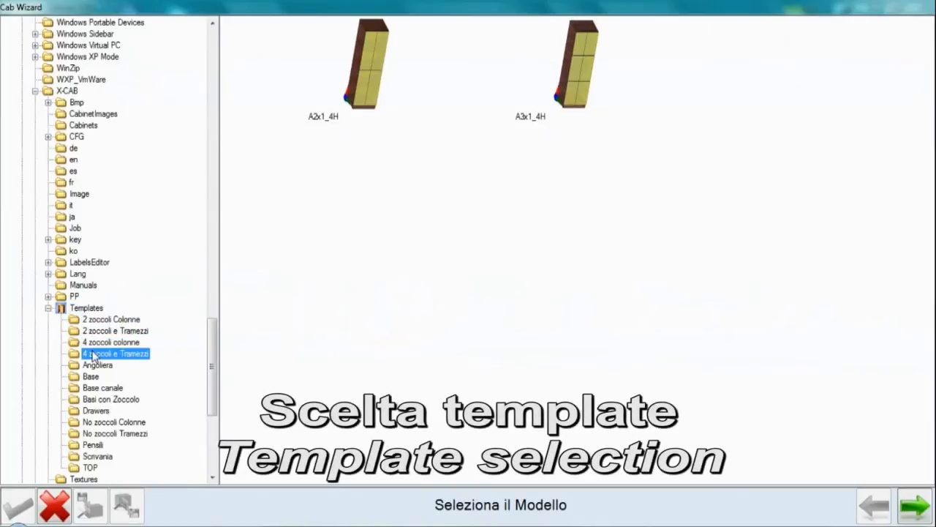
pyautogui.click(93, 364)
pyautogui.click(92, 377)
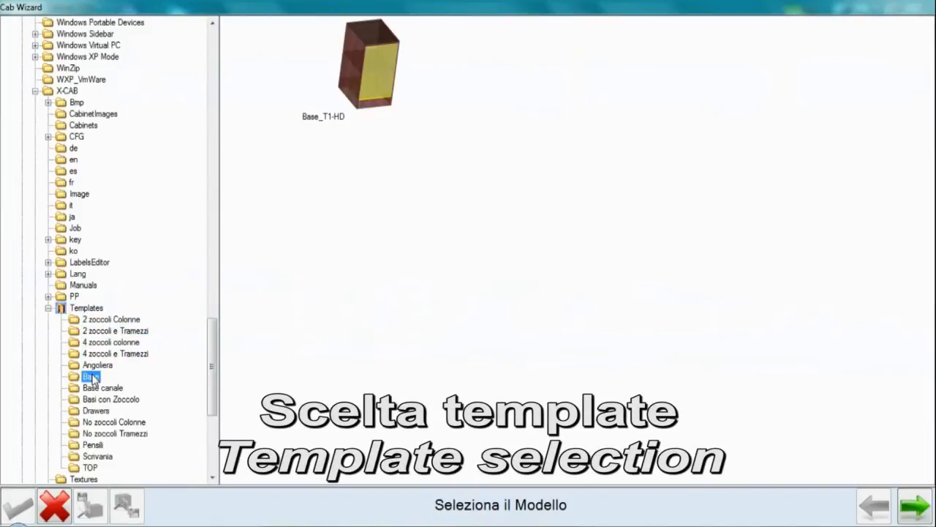
pyautogui.doubleClick(365, 74)
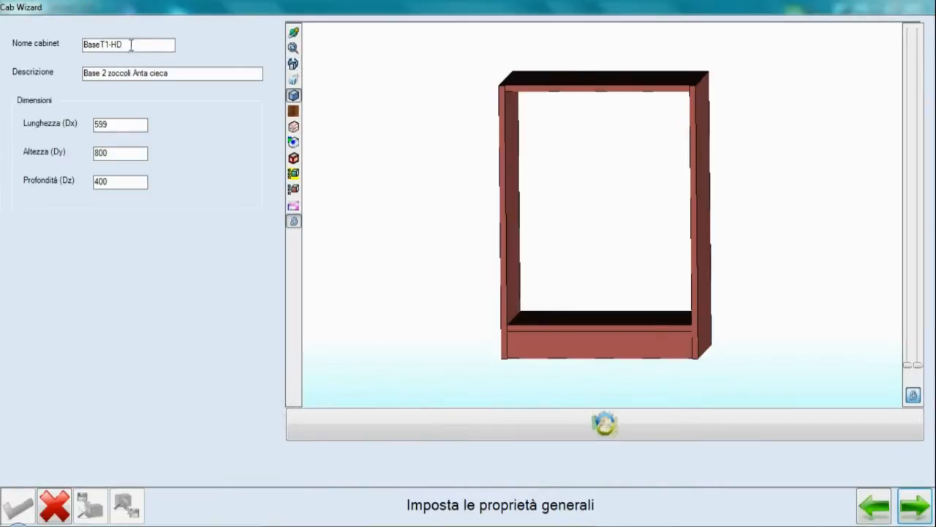
# Step: Name the cabinet Box and set its length (Dx) to 600
pyautogui.moveTo(131, 44); pyautogui.dragTo(63, 39)
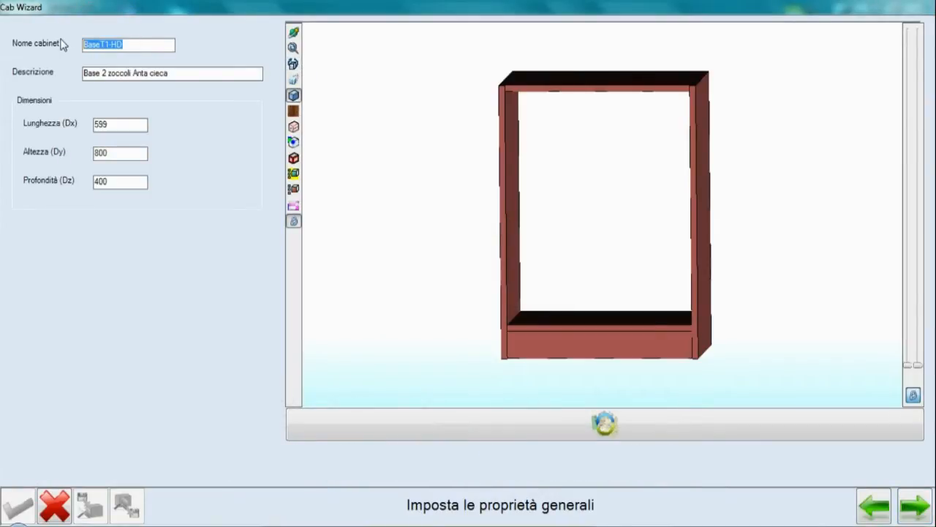
pyautogui.write('Box')
pyautogui.moveTo(121, 125); pyautogui.dragTo(71, 121)
pyautogui.write('600')
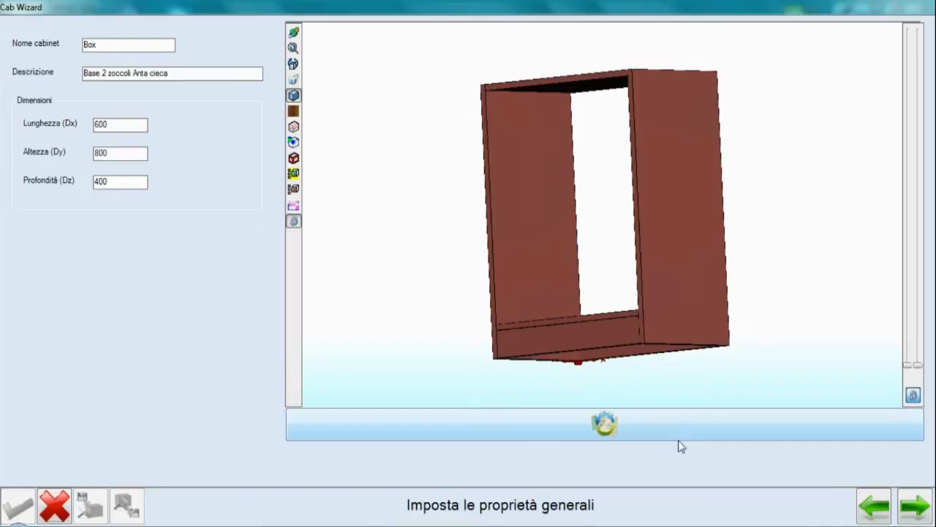
# Step: Proceed to component selection, add a left door and 2 shelves, and update the cabinet preview
pyautogui.click(914, 504)
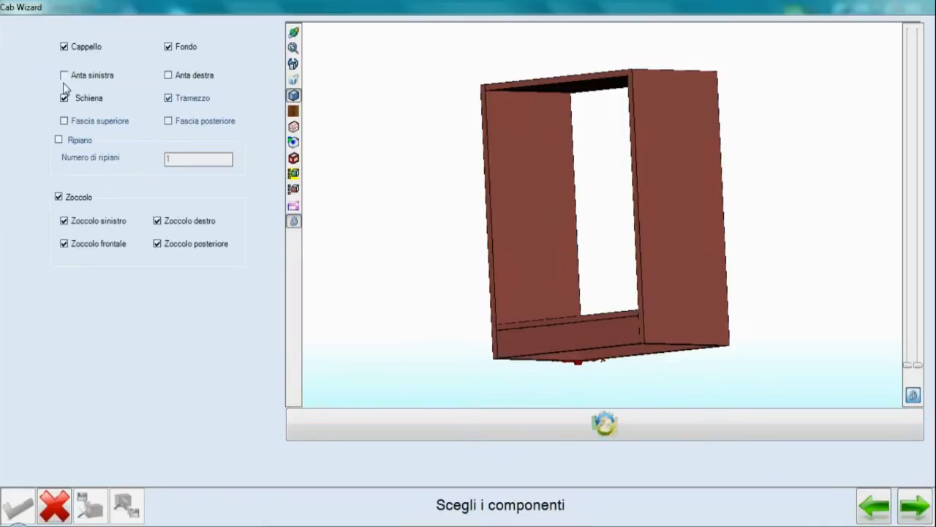
pyautogui.click(59, 140)
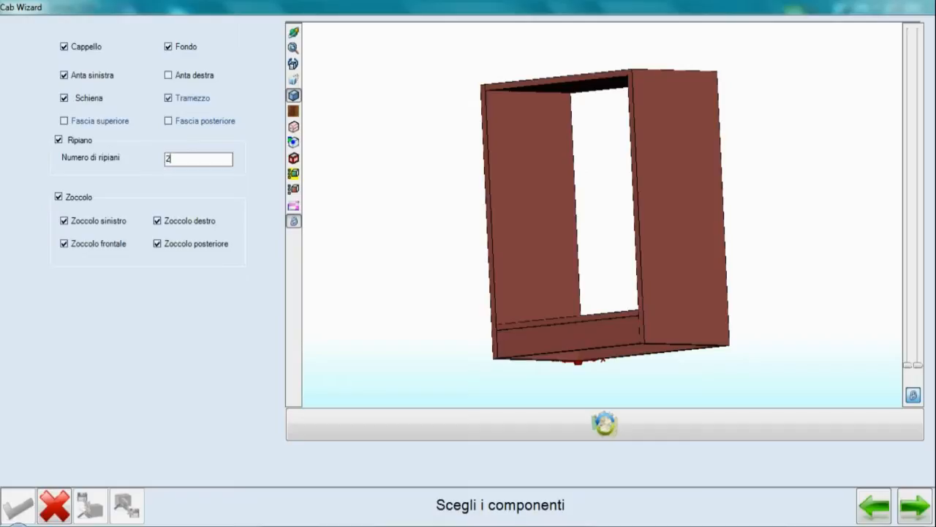
pyautogui.click(550, 430)
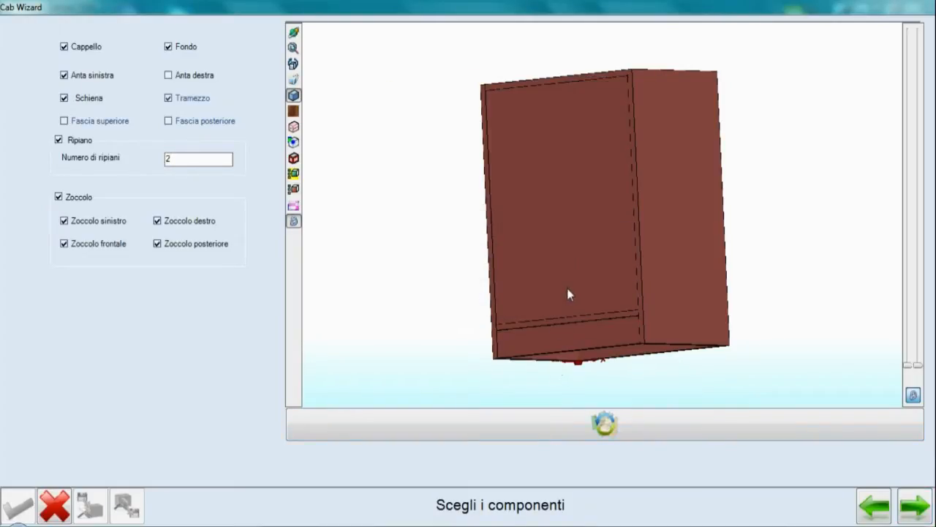
# Step: Make the cabinet panels semi-transparent and examine the interior with wood texture and exploded spacing
pyautogui.moveTo(910, 366); pyautogui.dragTo(908, 324)
pyautogui.click(295, 111)
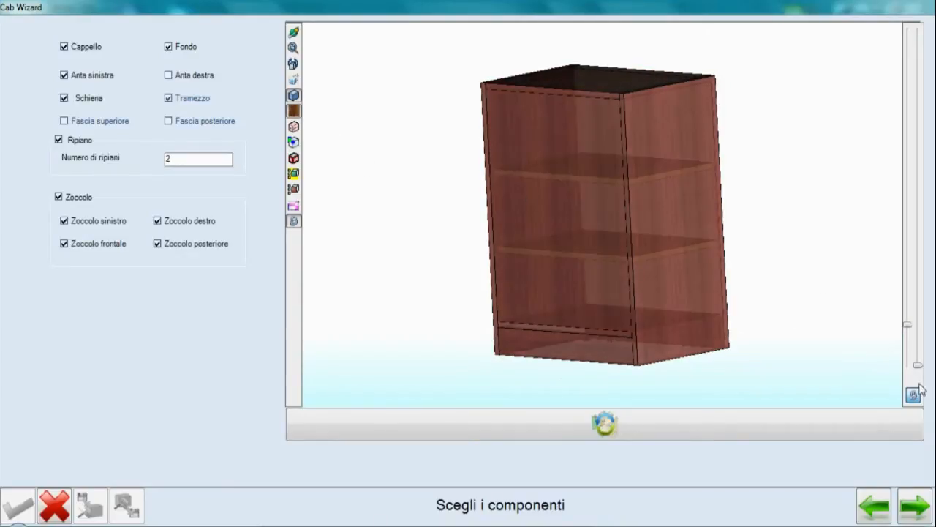
pyautogui.moveTo(917, 369); pyautogui.dragTo(917, 246)
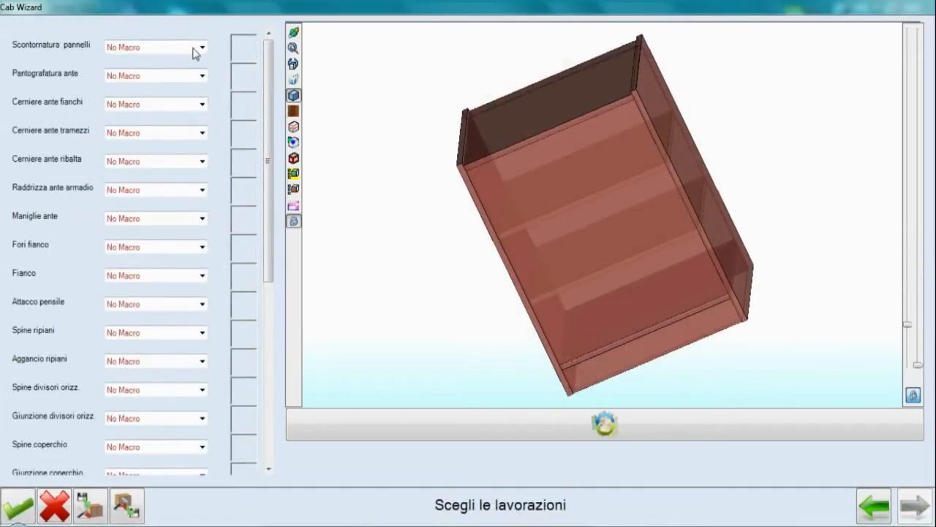
# Step: Assign the Scontornatura di default macro to panel contouring with a radius of 5
pyautogui.click(196, 54)
pyautogui.click(238, 71)
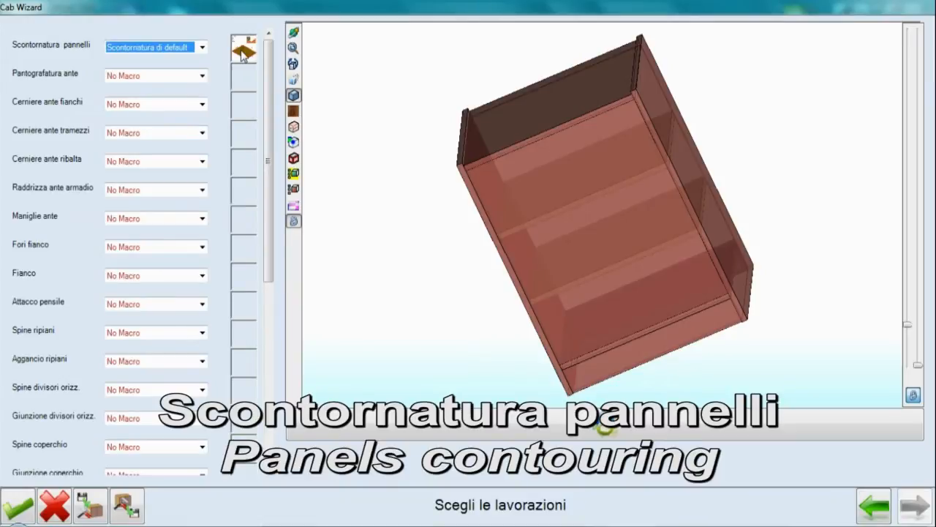
pyautogui.click(242, 57)
pyautogui.click(539, 235)
pyautogui.write('5')
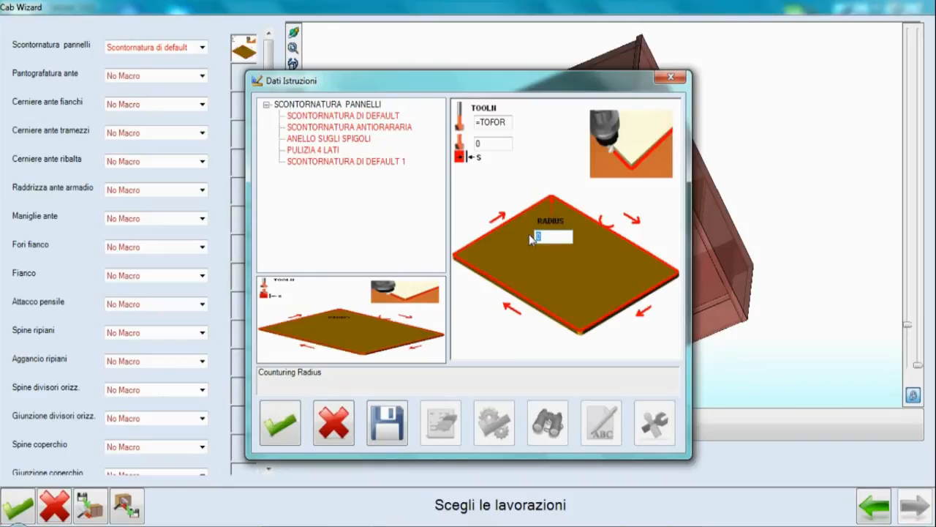
pyautogui.click(284, 421)
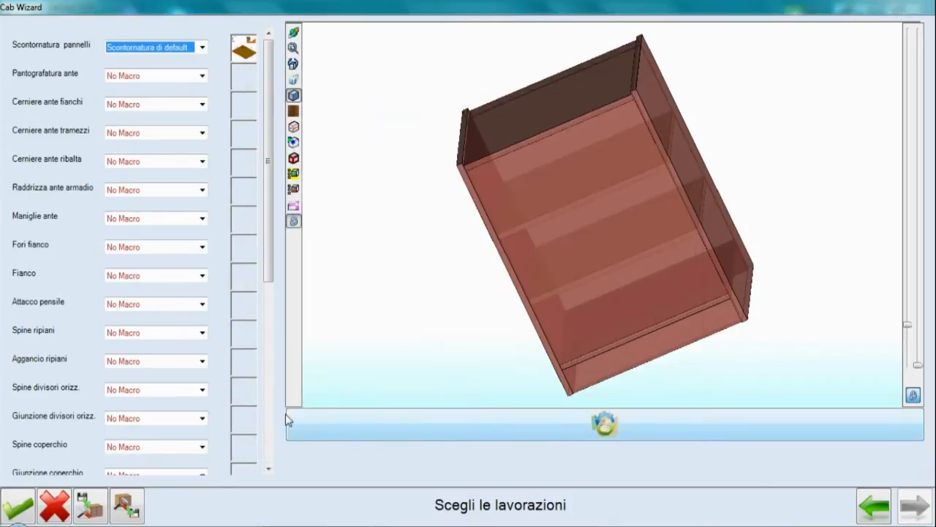
# Step: Assign the Rettangolare macro to door routing with depth 5 and YIN =50, and update the preview
pyautogui.click(150, 76)
pyautogui.click(150, 98)
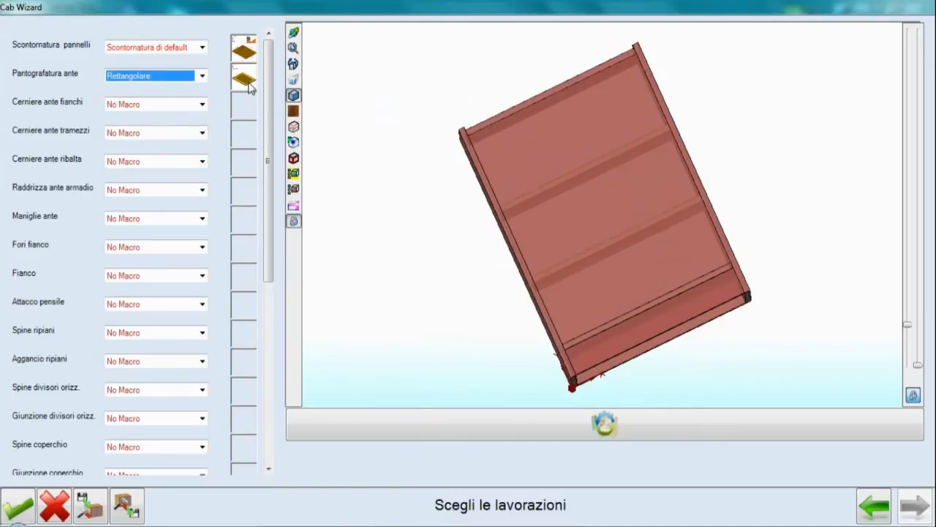
pyautogui.click(248, 86)
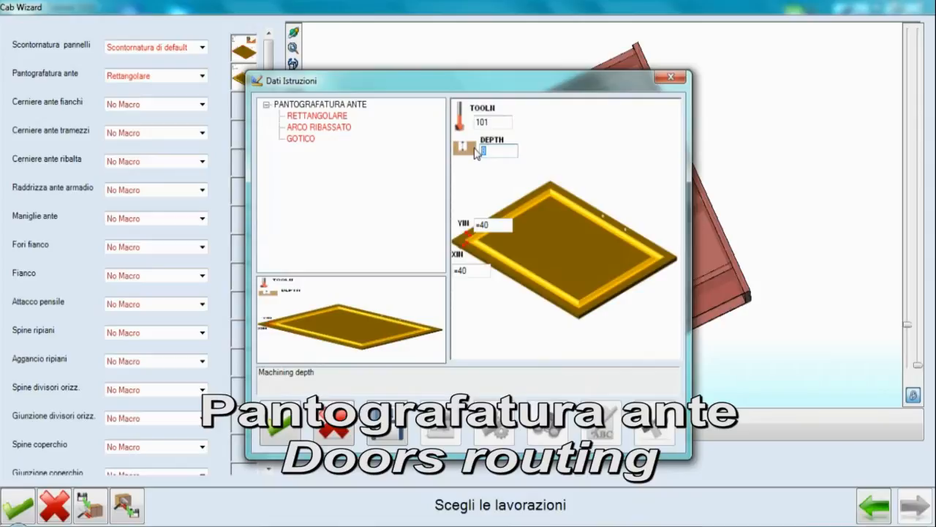
pyautogui.write('5')
pyautogui.click(480, 223)
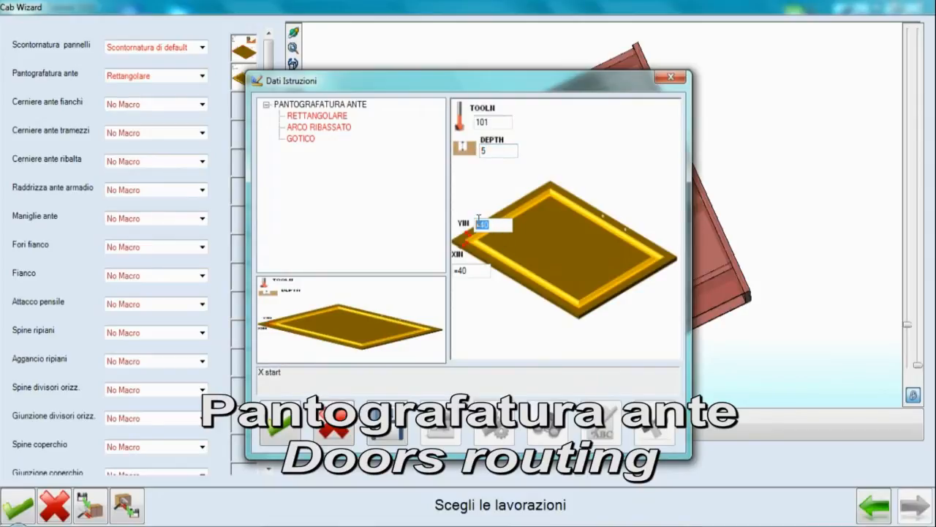
pyautogui.click(498, 225)
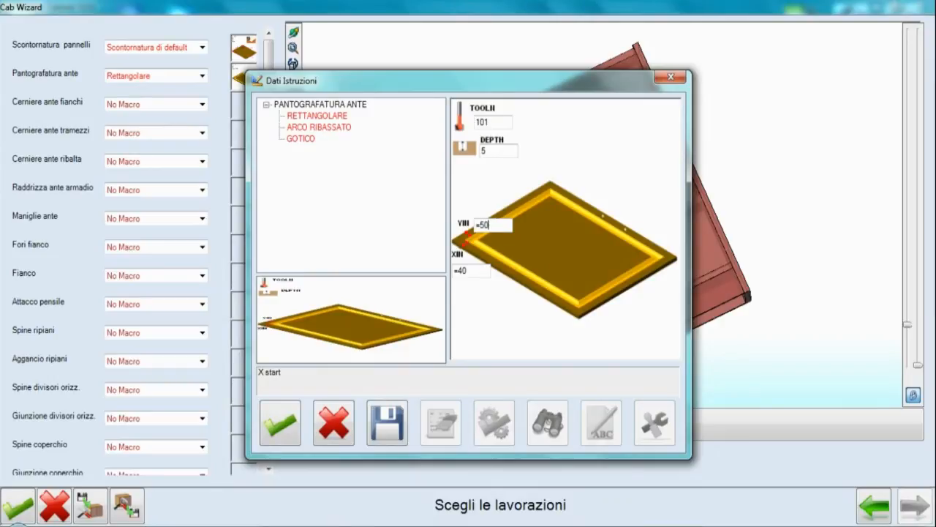
pyautogui.click(483, 273)
pyautogui.click(280, 424)
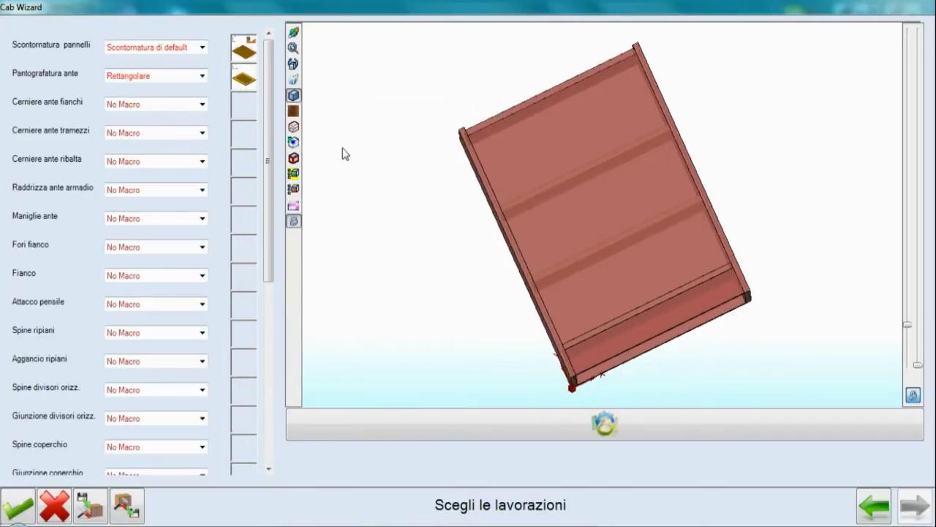
pyautogui.click(488, 417)
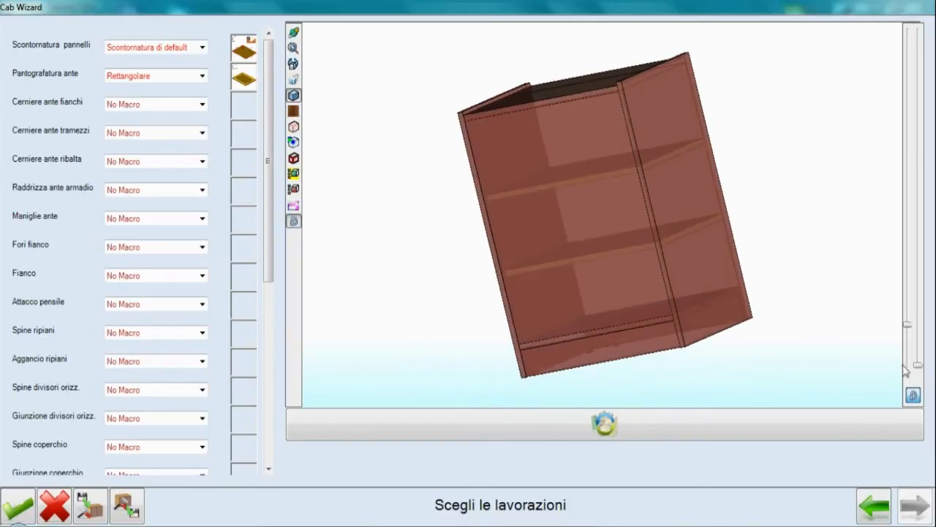
# Step: Explode the cabinet model and examine the door routing in shaded and wireframe display
pyautogui.moveTo(920, 367); pyautogui.dragTo(919, 326)
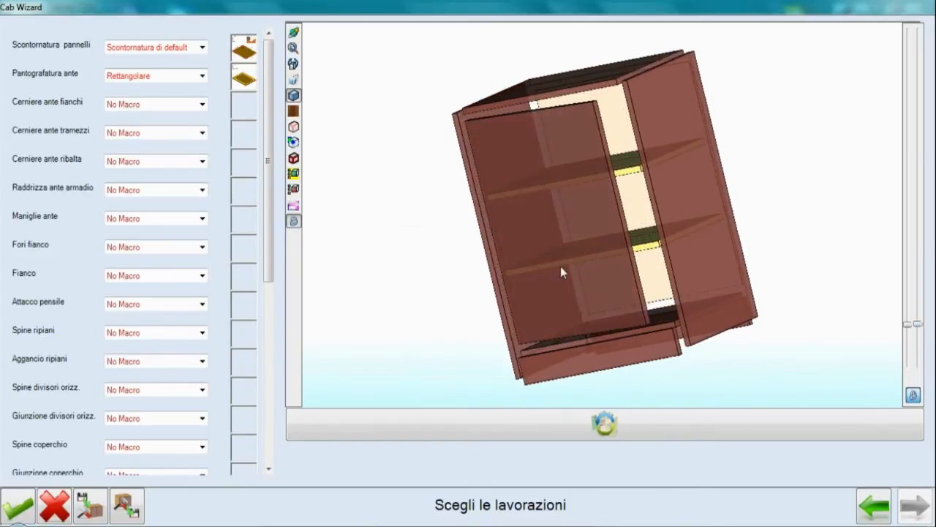
pyautogui.click(294, 128)
pyautogui.moveTo(369, 151); pyautogui.dragTo(409, 165, button='middle')
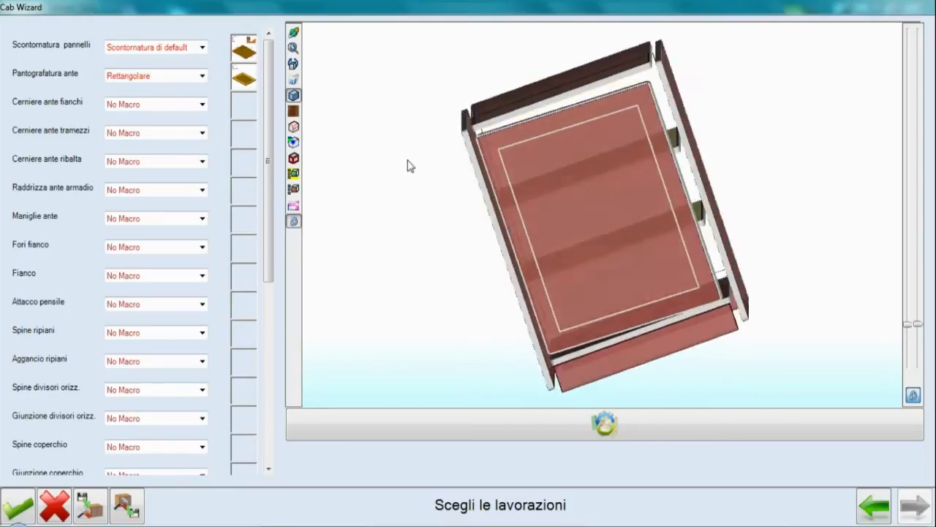
pyautogui.click(293, 96)
pyautogui.moveTo(498, 193); pyautogui.dragTo(529, 202, button='middle')
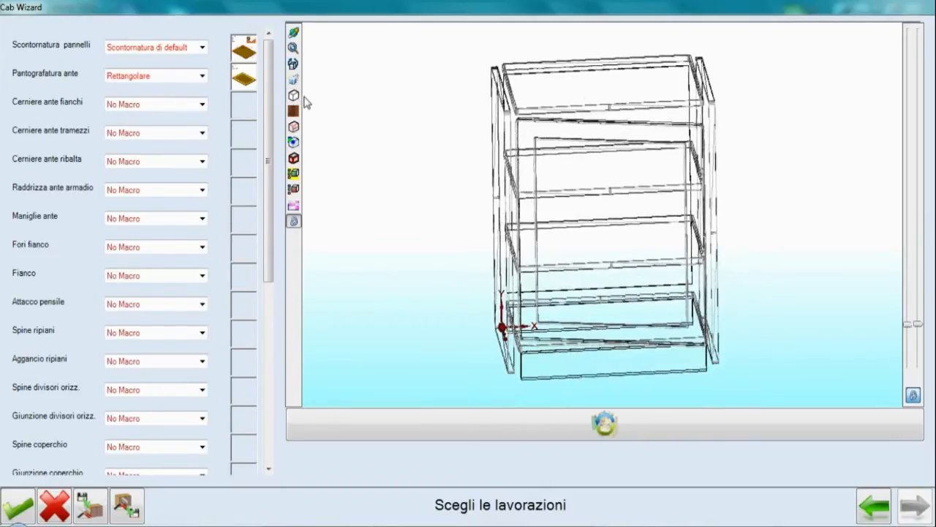
pyautogui.click(293, 96)
# Step: Assign the Cerniera tipo 1 macro to the side-panel door hinges, keeping its default parameters
pyautogui.click(169, 112)
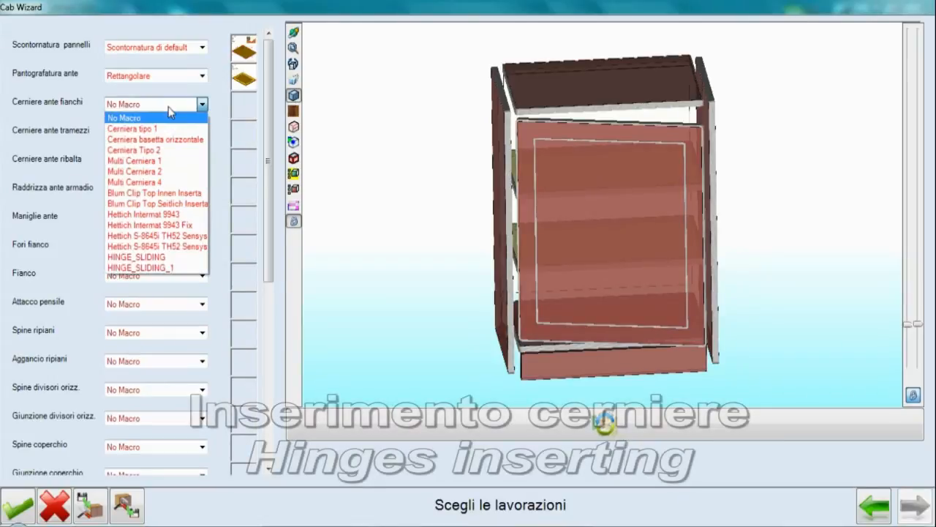
pyautogui.click(173, 129)
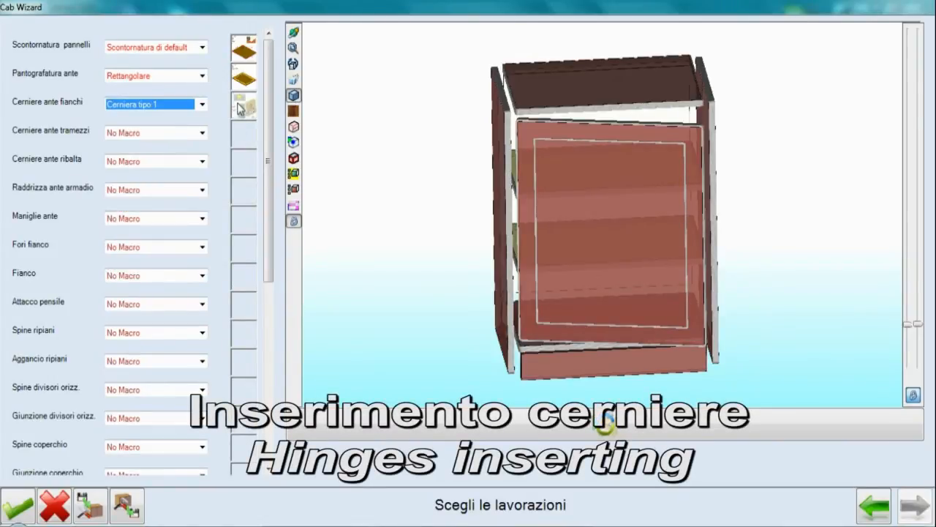
pyautogui.click(241, 108)
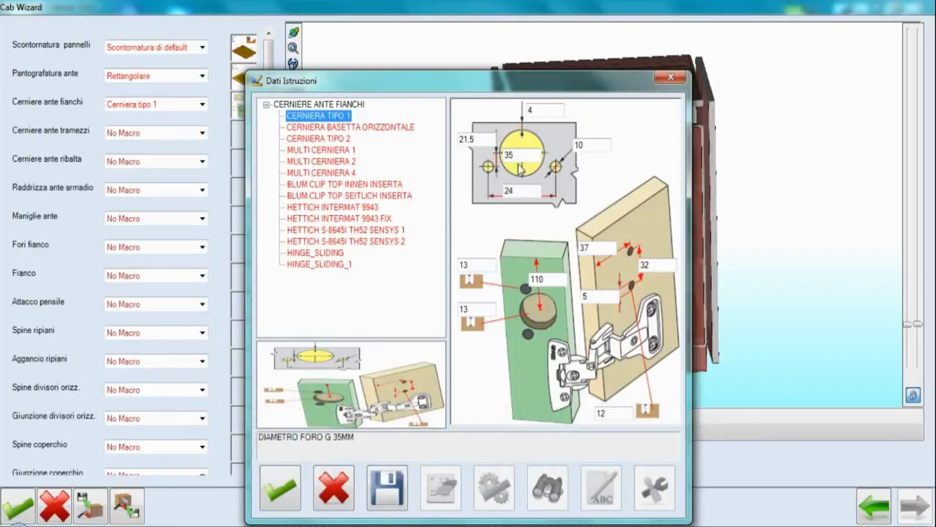
pyautogui.click(268, 503)
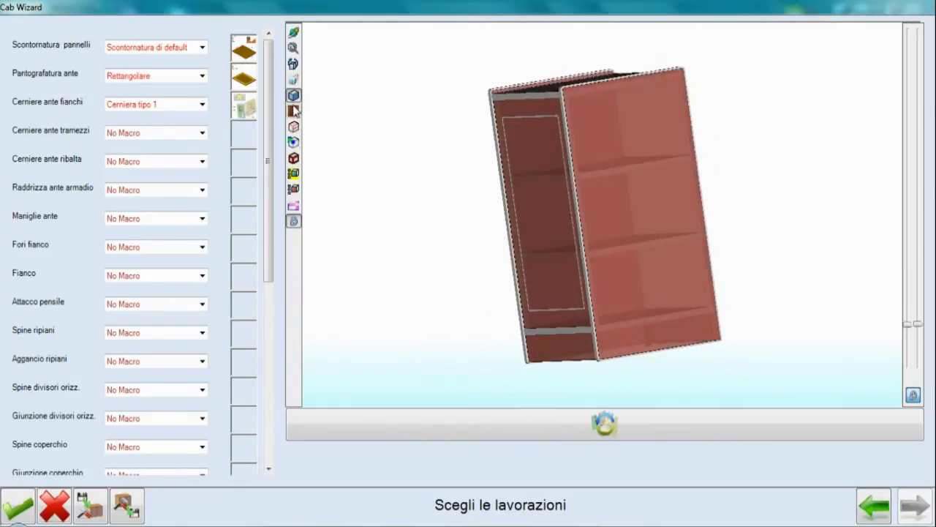
# Step: Toggle the machining display and examine the door hinges in wireframe view
pyautogui.click(294, 129)
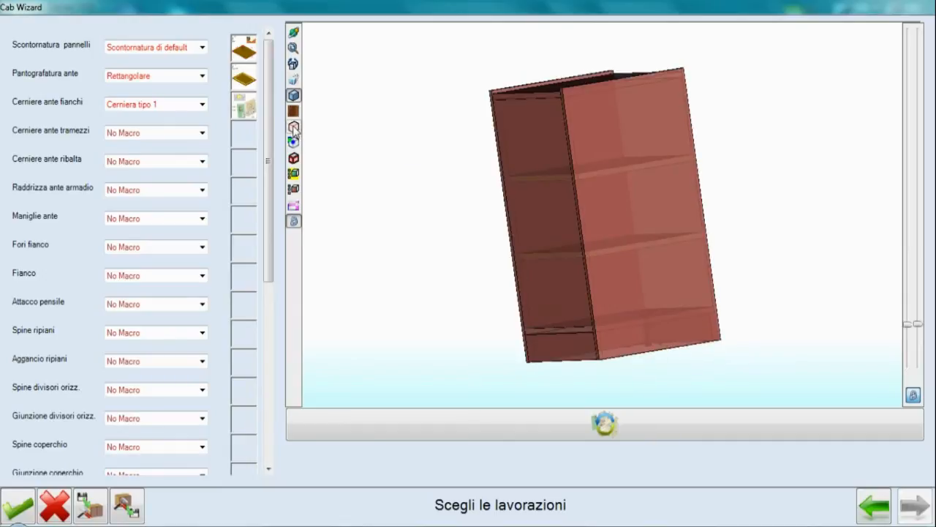
pyautogui.moveTo(367, 144); pyautogui.dragTo(518, 157)
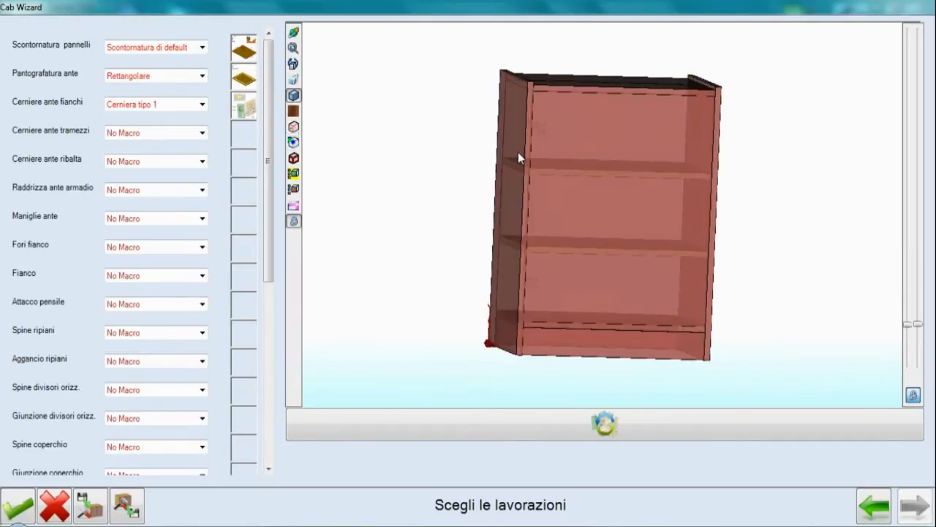
pyautogui.click(294, 95)
# Step: Assign the Pomello 8 mm knob macro to the door handles, keeping its default parameters
pyautogui.scroll(-2, 209, 185)
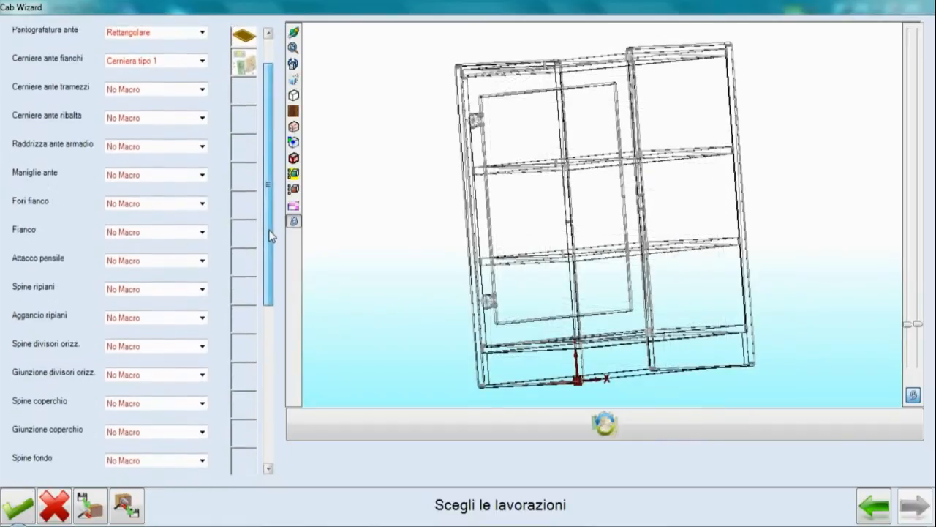
pyautogui.click(204, 172)
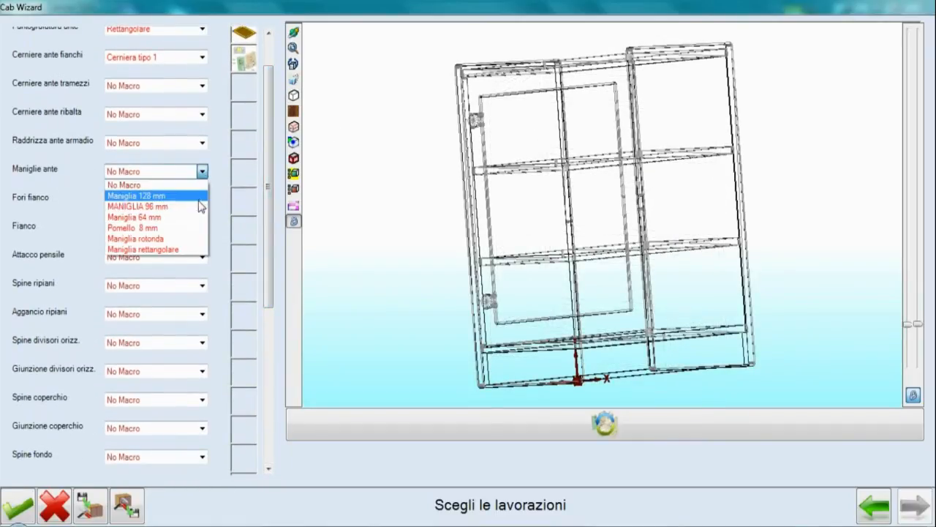
pyautogui.click(197, 228)
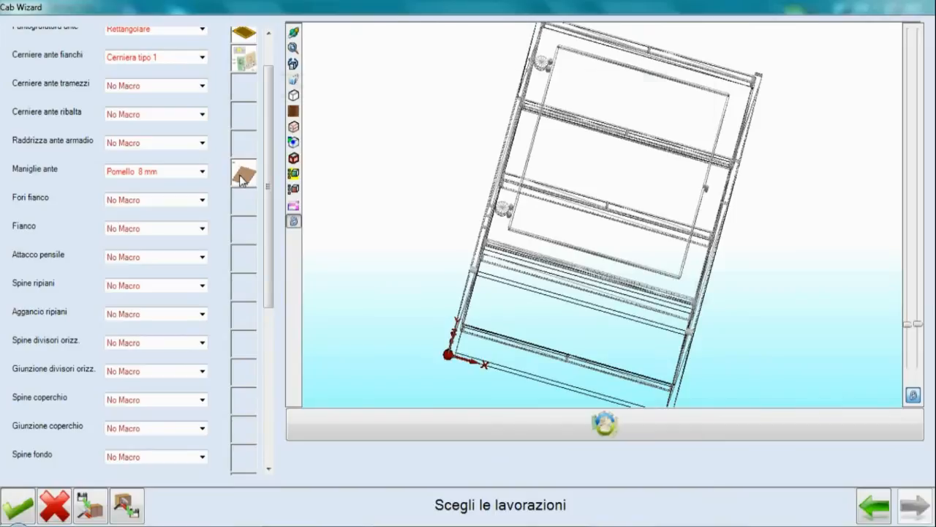
pyautogui.click(243, 177)
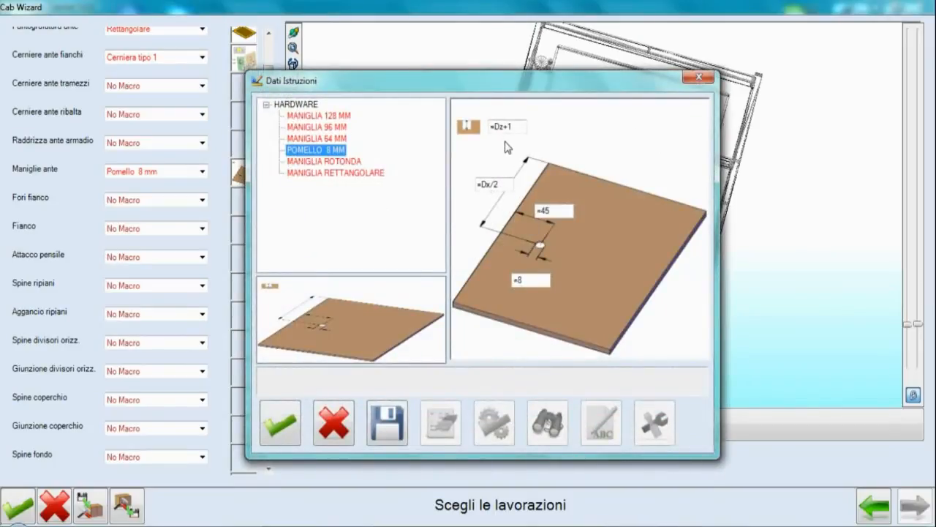
pyautogui.click(284, 431)
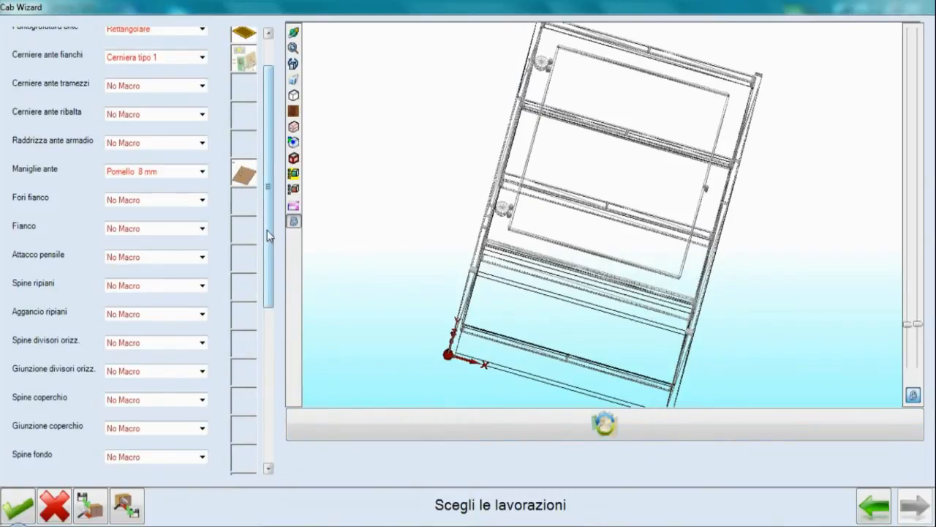
# Step: Assign the Spine 2+1+2 dowel macro to the shelves, keeping its default parameters
pyautogui.click(179, 285)
pyautogui.click(175, 311)
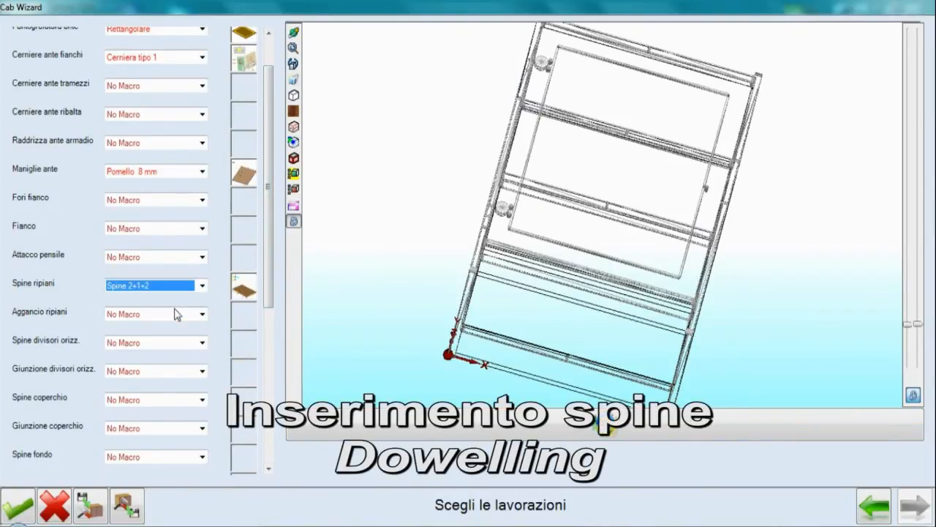
pyautogui.click(253, 291)
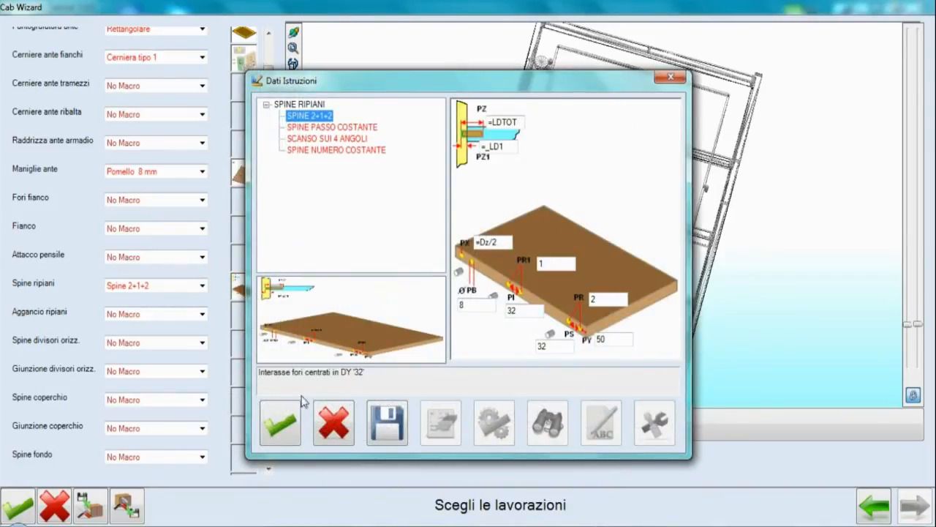
pyautogui.click(290, 428)
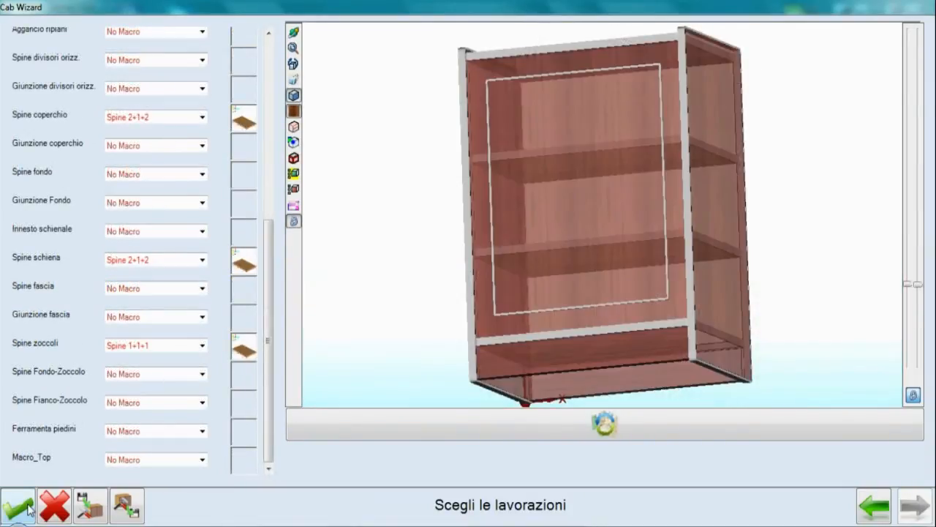
# Step: Finish the cabinet wizard and generate the cabinet
pyautogui.click(21, 504)
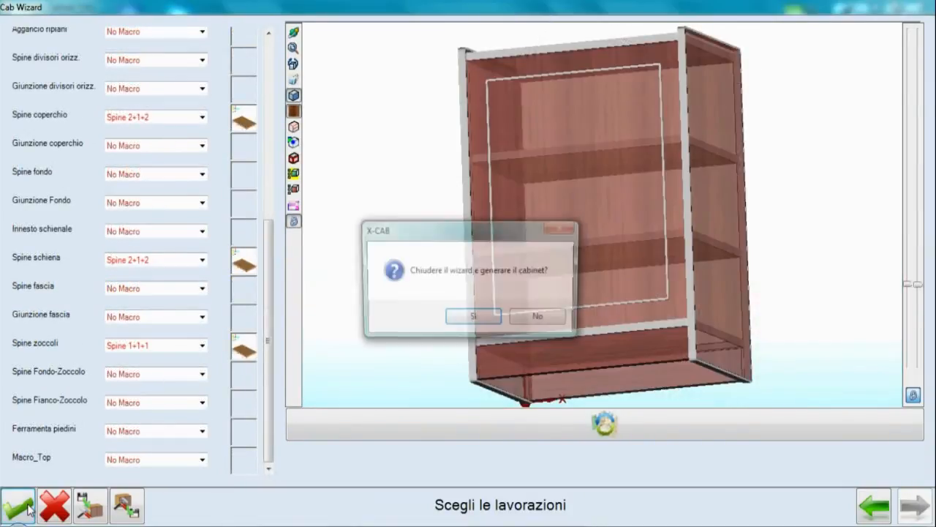
pyautogui.click(466, 319)
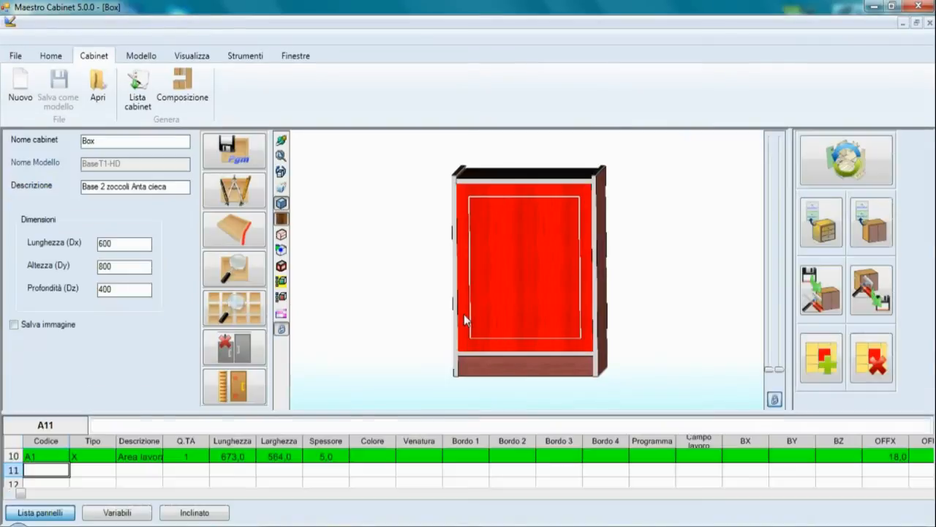
# Step: Examine the generated cabinet exploded in wireframe display, and review the graphics of its individual panels
pyautogui.moveTo(464, 313); pyautogui.dragTo(376, 324)
pyautogui.click(282, 203)
pyautogui.click(281, 234)
pyautogui.moveTo(779, 369); pyautogui.dragTo(779, 302)
pyautogui.moveTo(644, 324)
pyautogui.mouseDown()
pyautogui.moveTo(561, 334)
pyautogui.moveTo(647, 322)
pyautogui.moveTo(635, 315)
pyautogui.mouseUp()
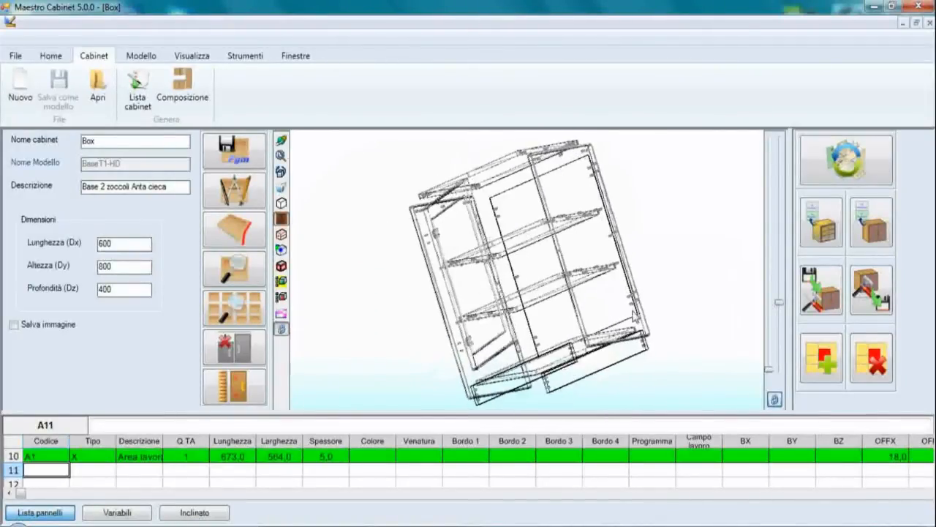
pyautogui.click(234, 307)
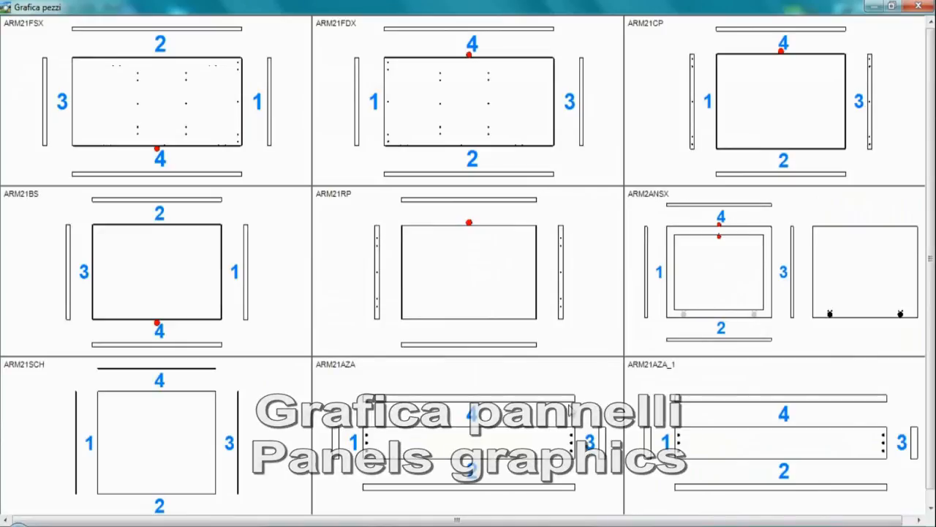
pyautogui.click(919, 6)
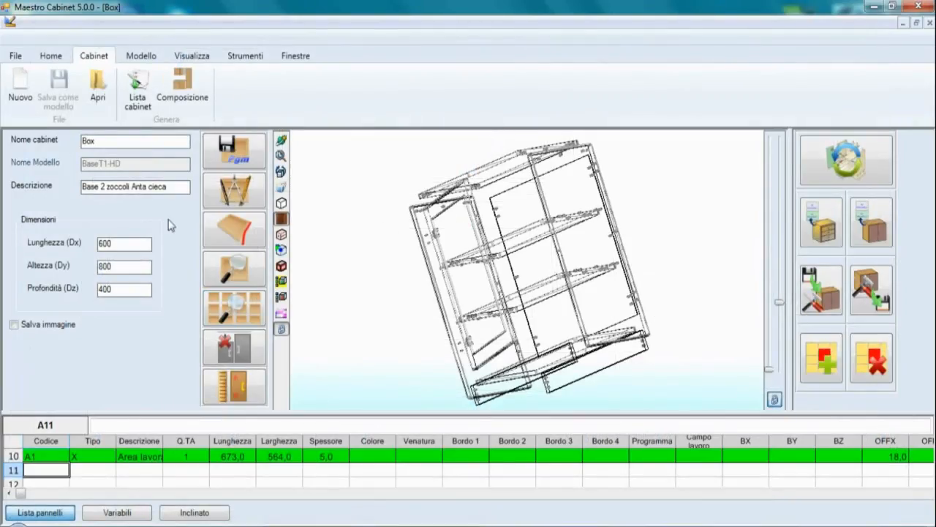
# Step: Set the cabinet's length (Dx) to 1000 and regenerate the model
pyautogui.write('1000')
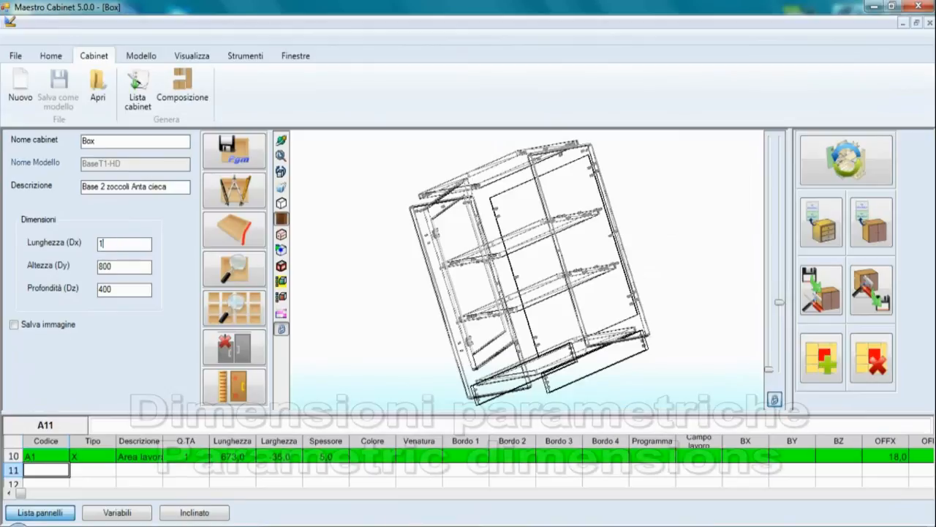
pyautogui.press('Tab')
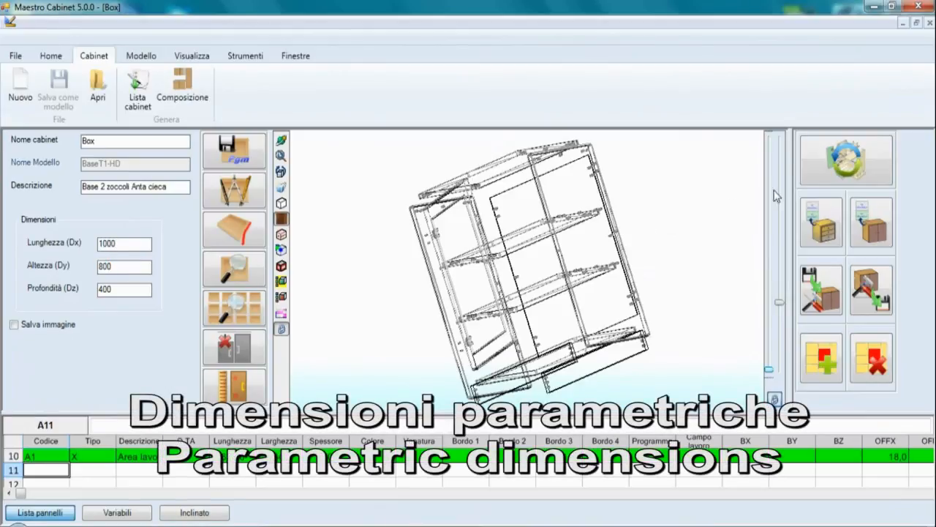
pyautogui.click(846, 161)
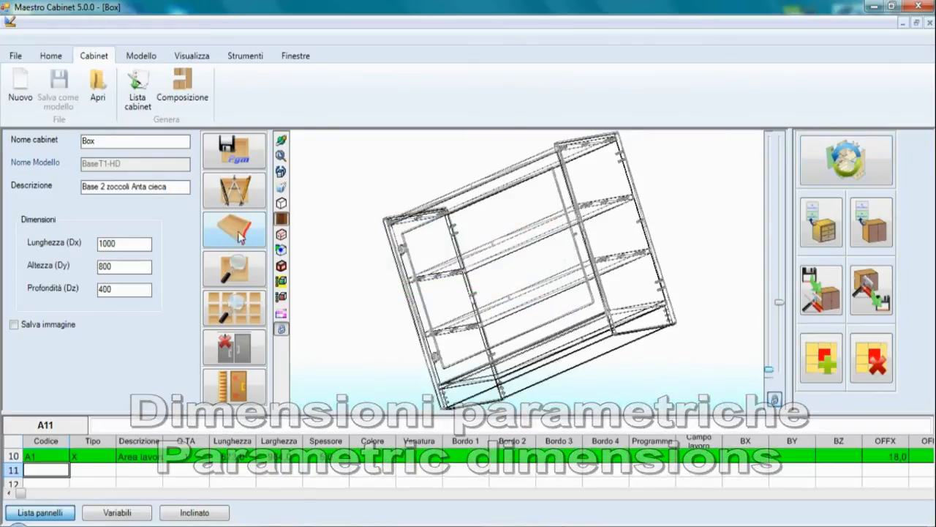
# Step: Examine the resized cabinet in shaded display with its door opened and its panels exploded
pyautogui.click(281, 203)
pyautogui.moveTo(493, 308)
pyautogui.mouseDown()
pyautogui.moveTo(487, 316)
pyautogui.moveTo(501, 324)
pyautogui.moveTo(510, 309)
pyautogui.moveTo(464, 297)
pyautogui.moveTo(470, 248)
pyautogui.moveTo(479, 250)
pyautogui.mouseUp()
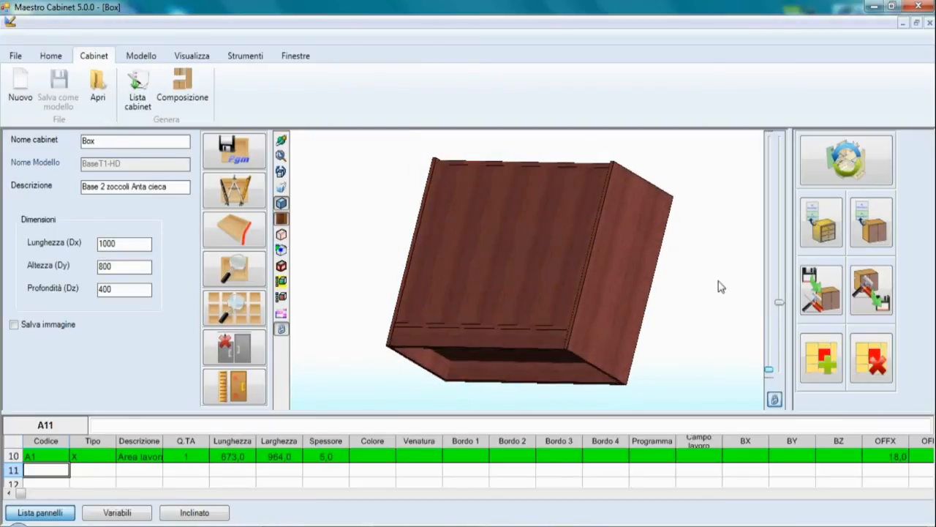
pyautogui.click(779, 302)
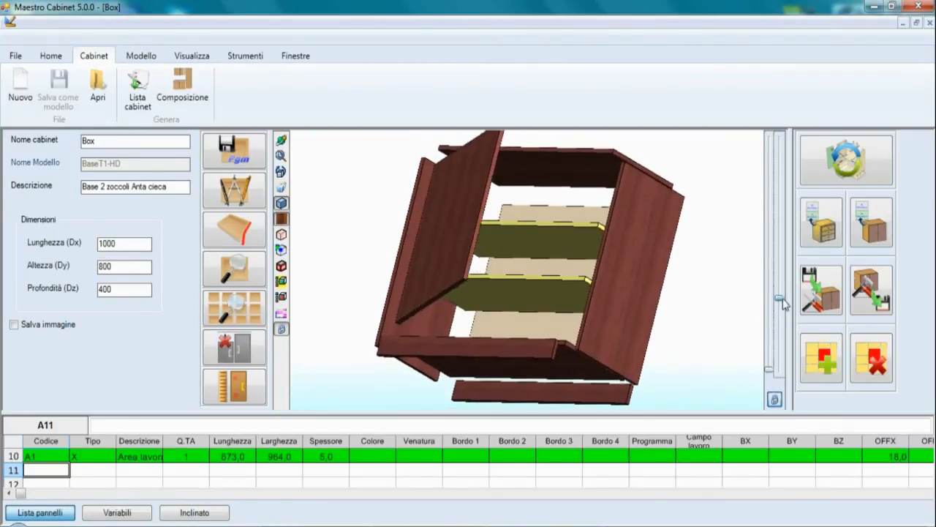
pyautogui.moveTo(466, 207); pyautogui.dragTo(455, 231)
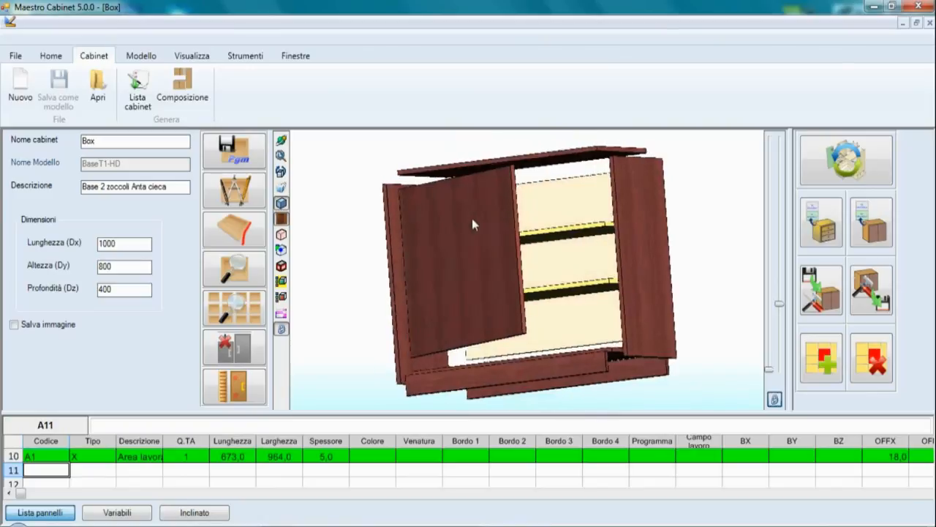